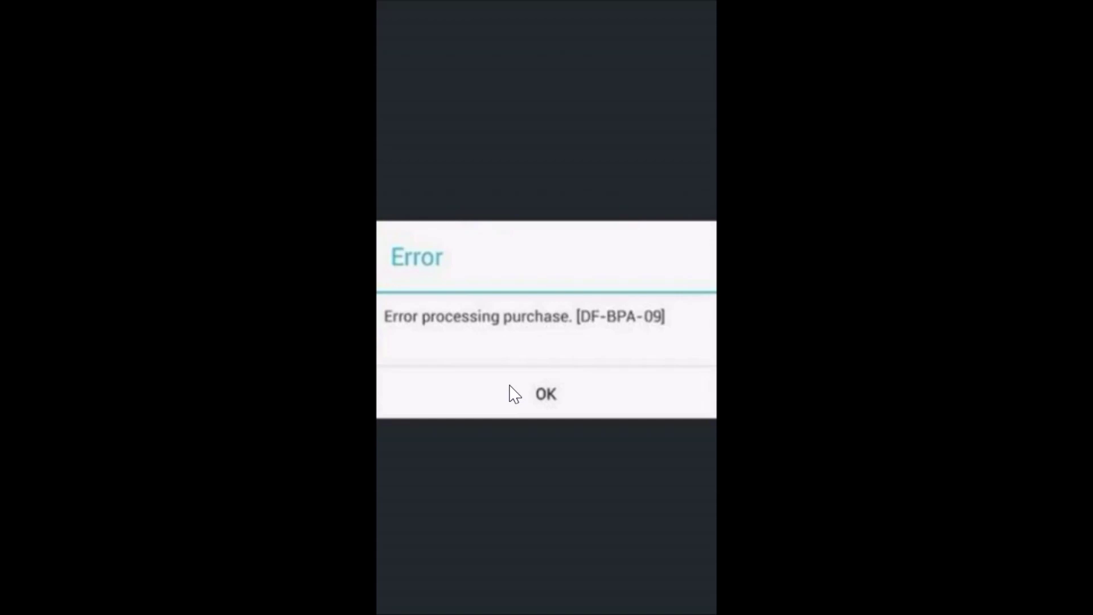
Dismiss the Play Store 'Error processing purchase [DF-BPA-09]' dialog and go to the home screen.
drag(510, 386, 581, 327)
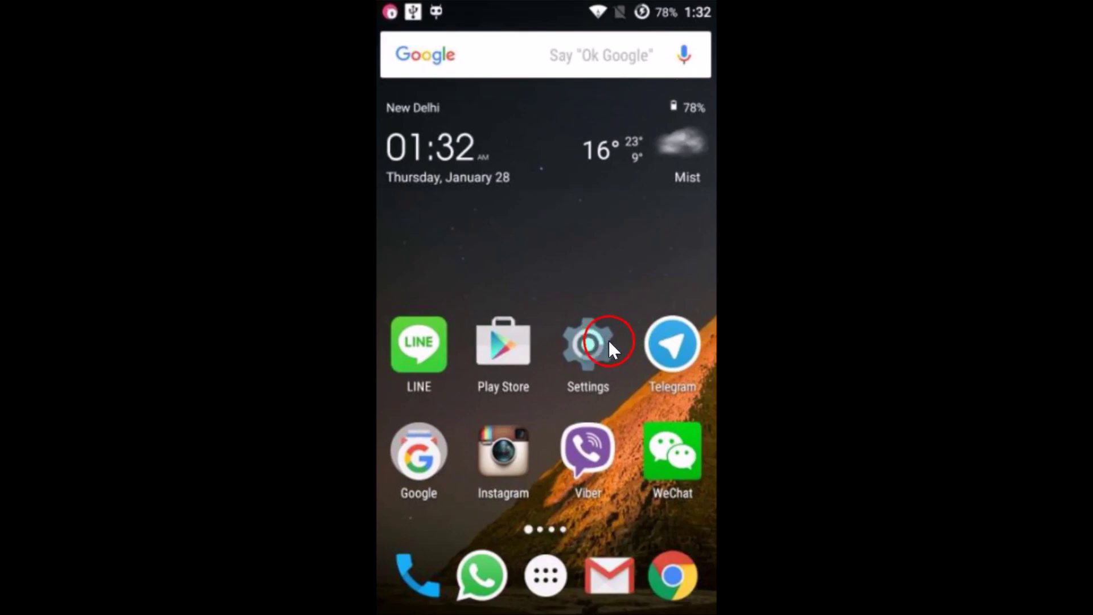
Open Settings > Apps and switch to the ALL apps tab.
click(604, 341)
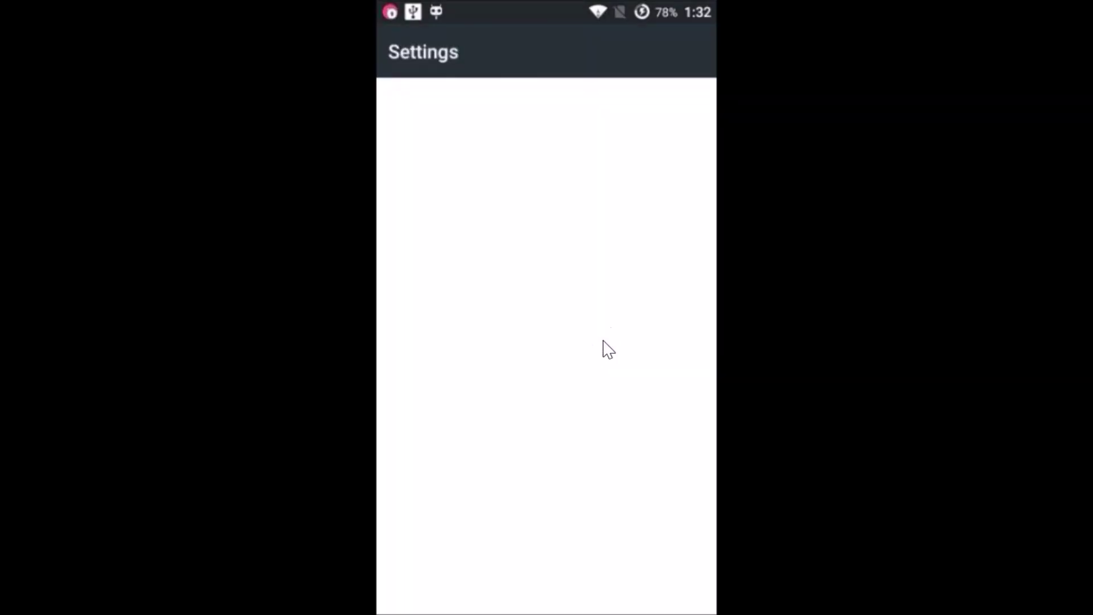
scroll(609, 350, down, 10)
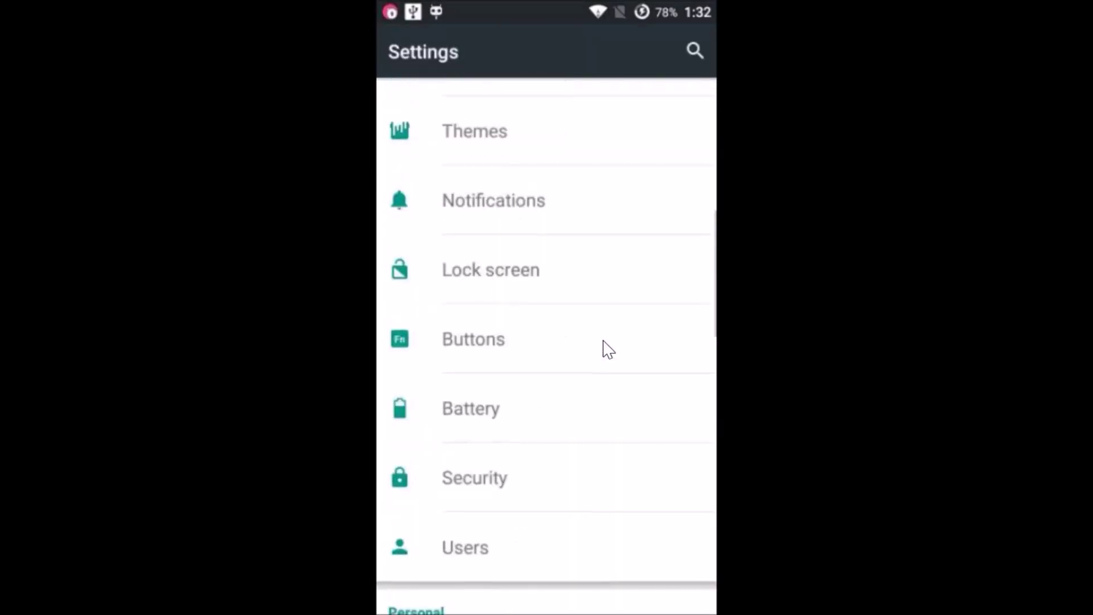
scroll(609, 349, down, 8)
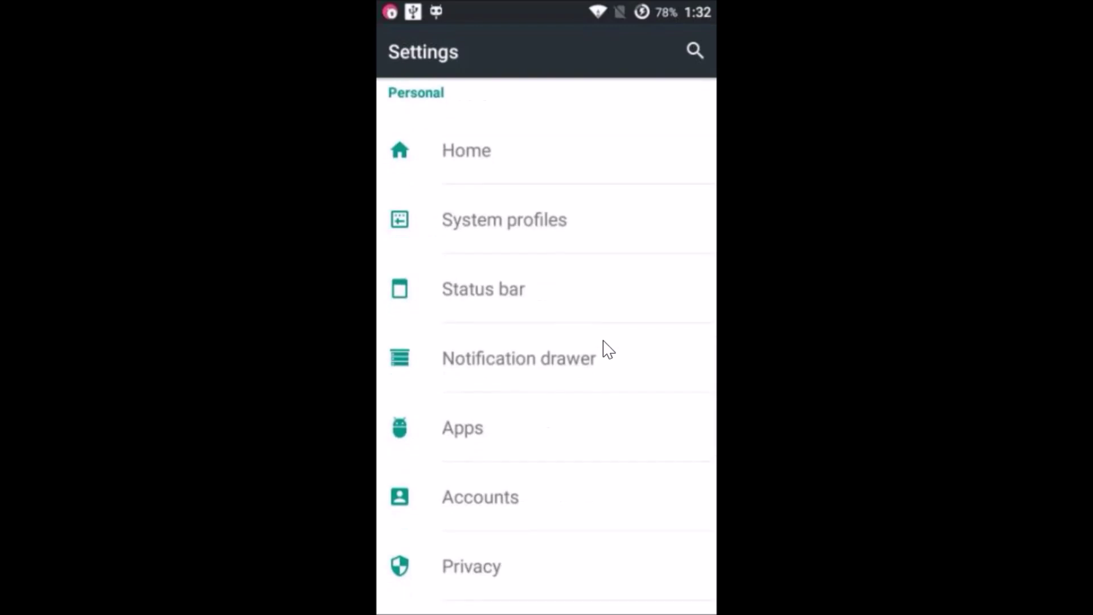
drag(442, 436, 481, 438)
drag(638, 401, 699, 106)
drag(603, 99, 686, 102)
click(687, 102)
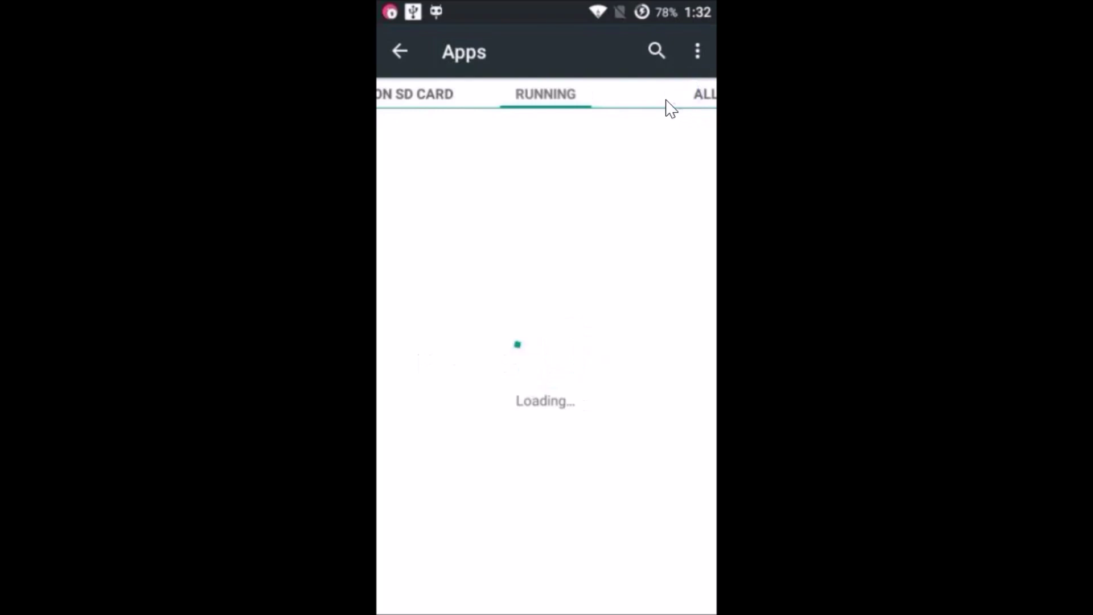
click(708, 94)
click(613, 380)
click(630, 379)
click(505, 436)
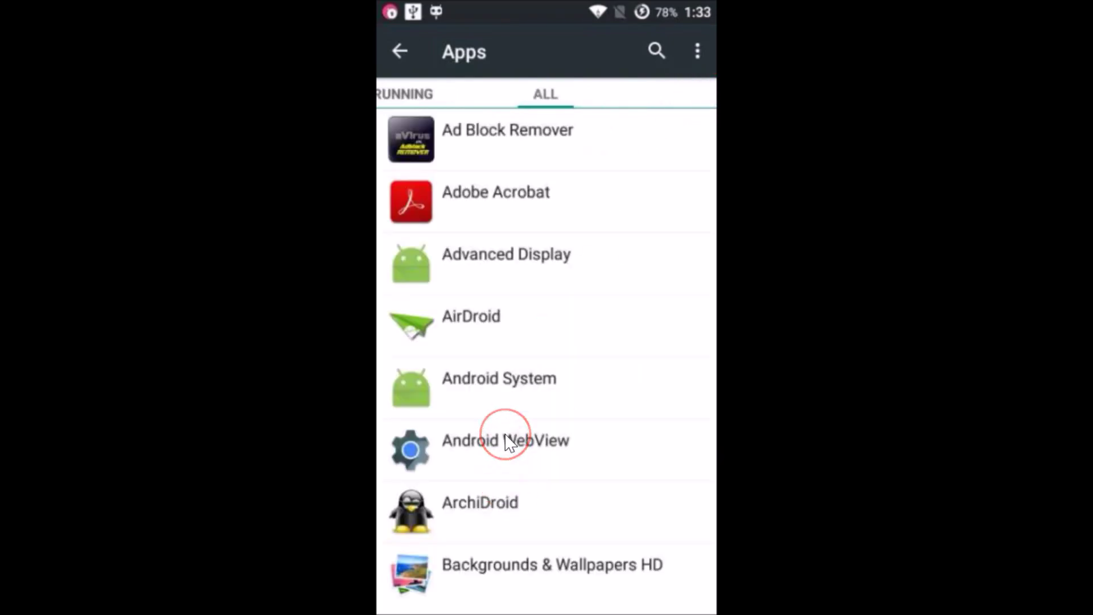
Scroll down the app list and open Google Services Framework's App info.
scroll(509, 443, down, 10)
scroll(507, 441, down, 15)
scroll(510, 443, down, 15)
scroll(509, 443, down, 10)
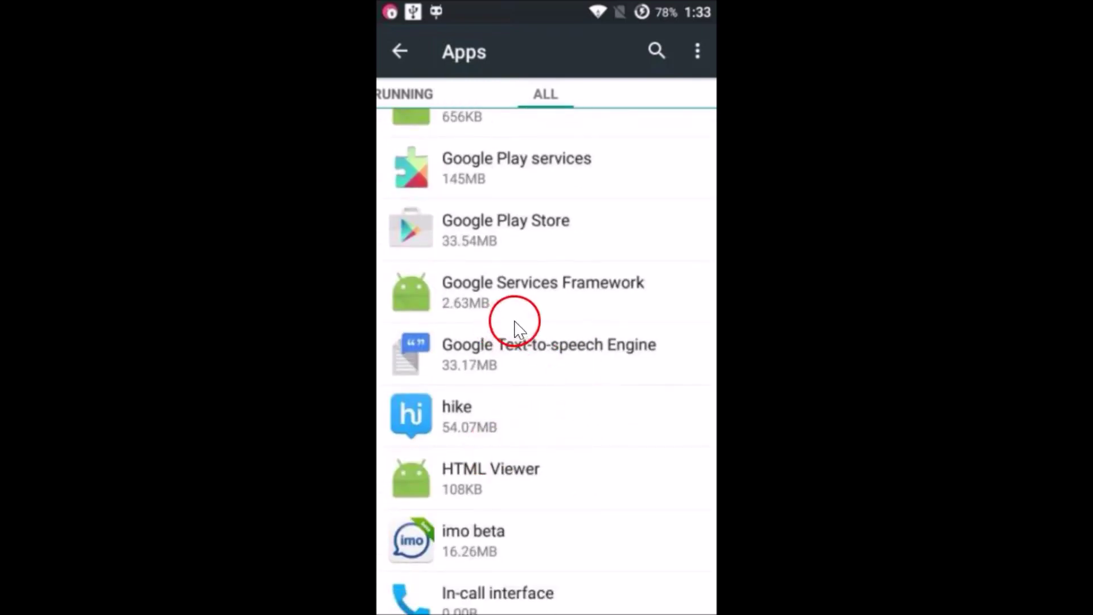
click(544, 301)
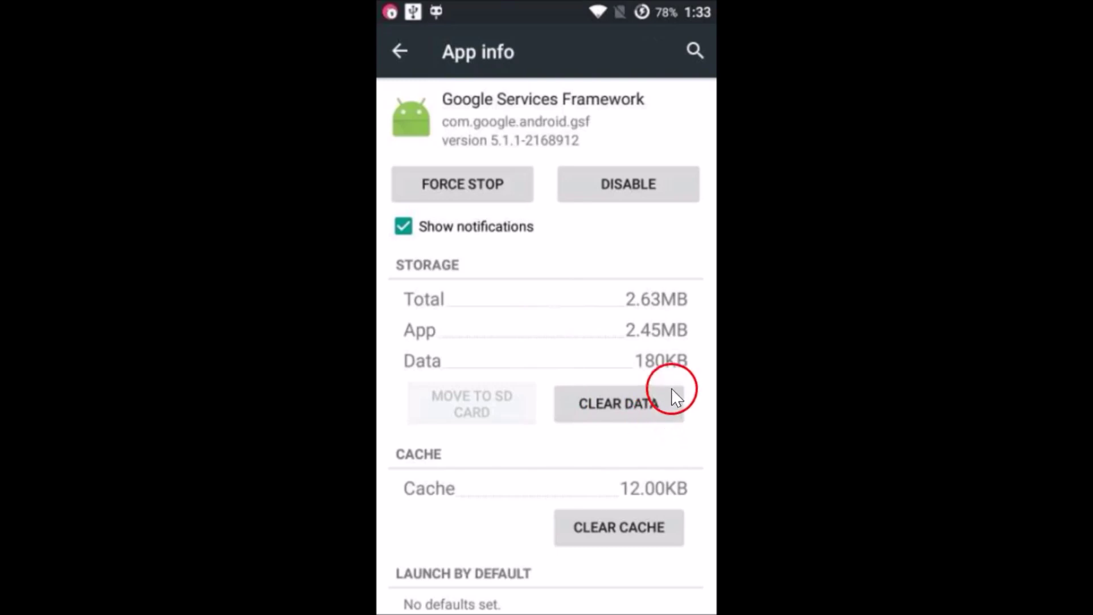
Clear Google Services Framework's data to 0.00B, then back out to the home screen.
click(598, 407)
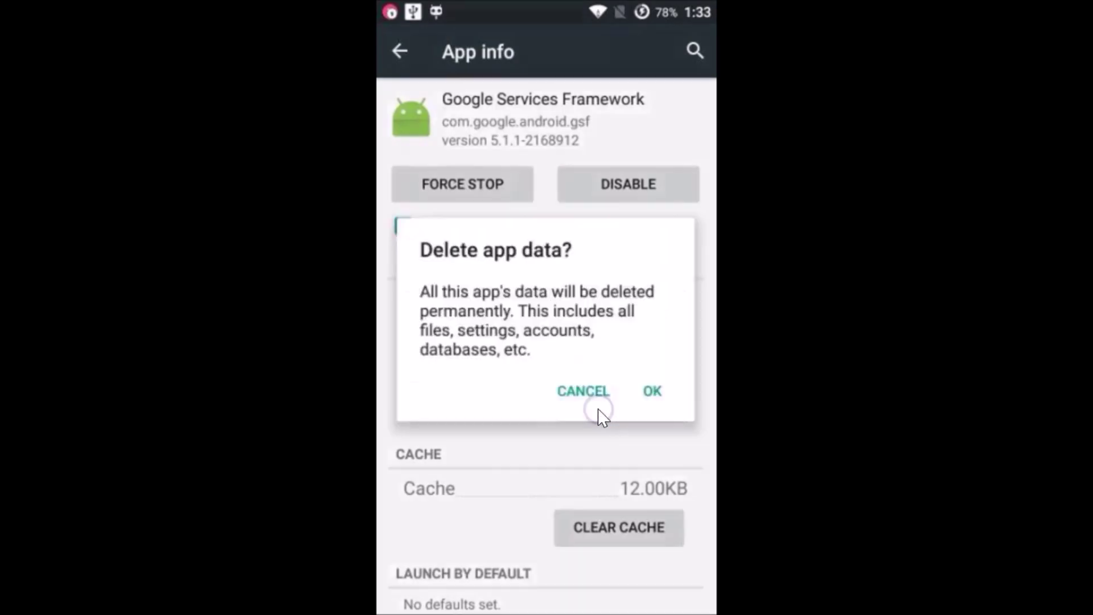
click(652, 392)
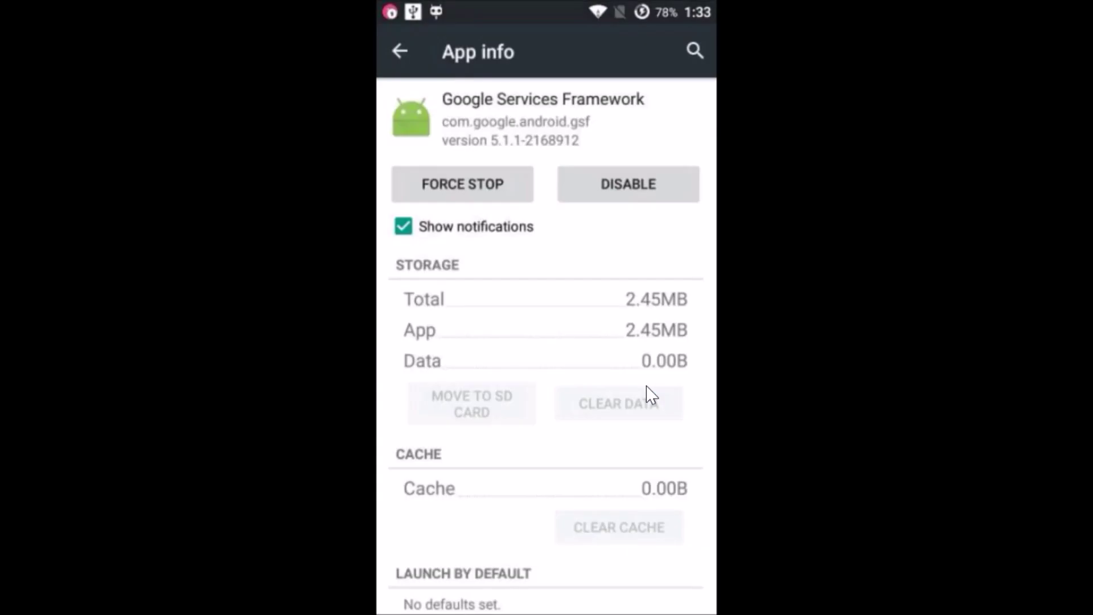
key(Escape)
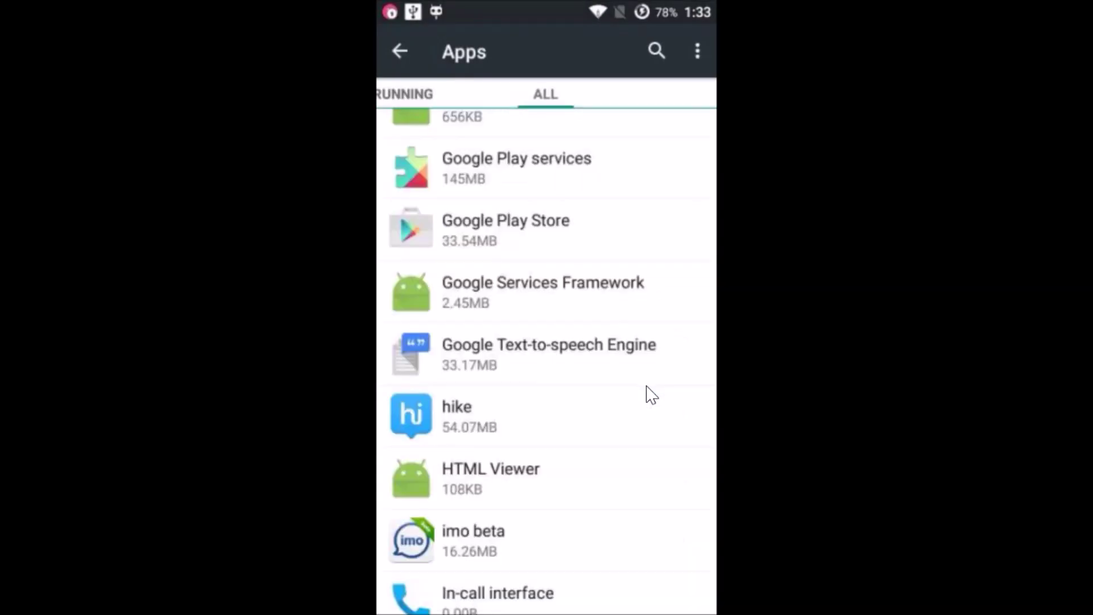
key(Escape)
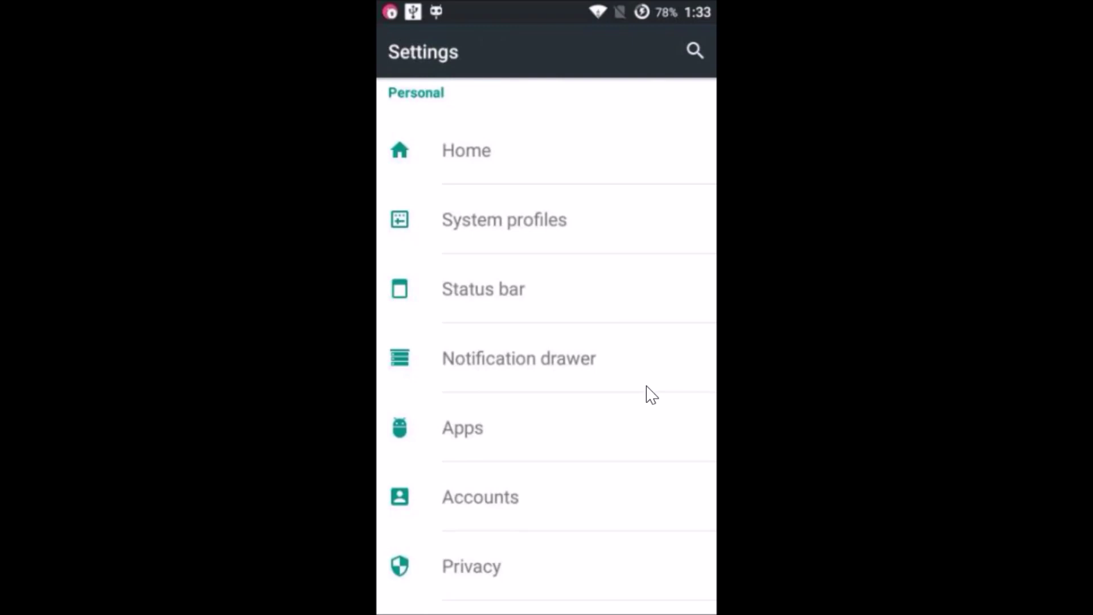
key(Escape)
click(494, 349)
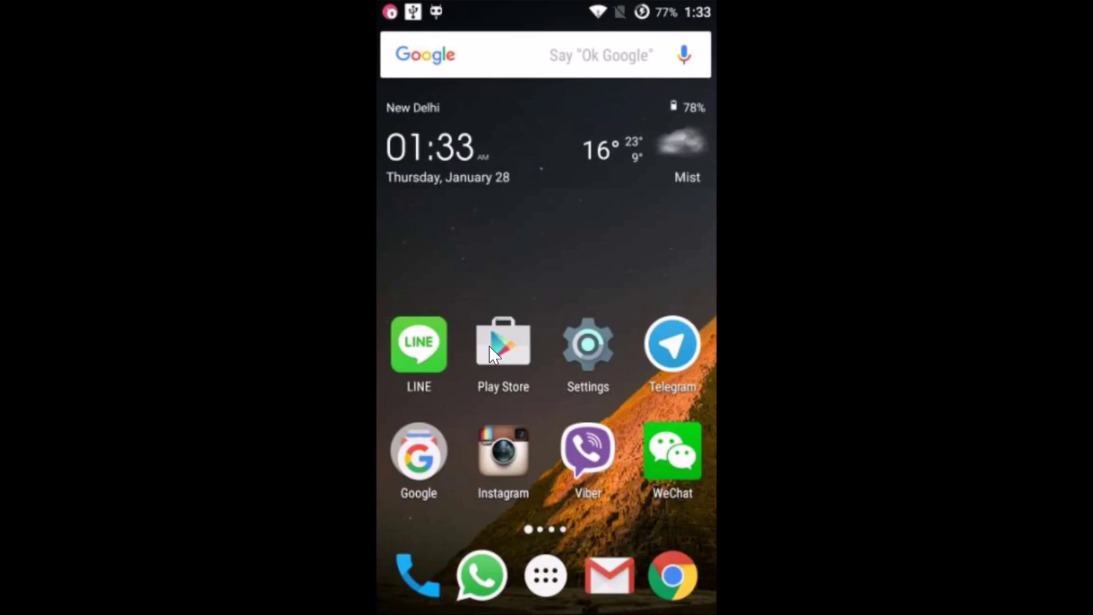
Open Settings > Accounts > Google.
click(567, 388)
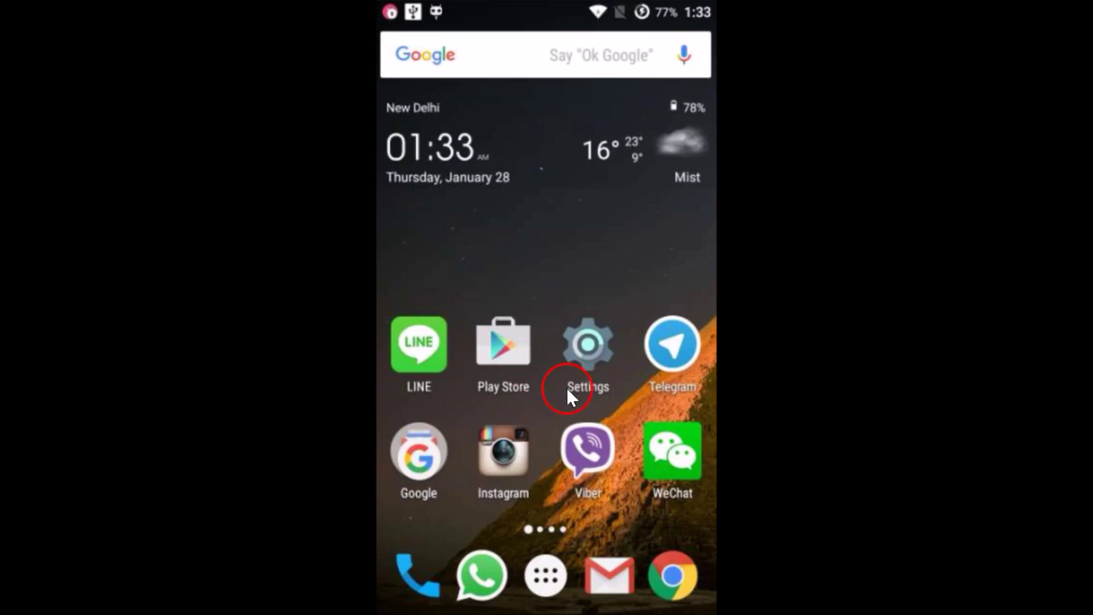
click(585, 353)
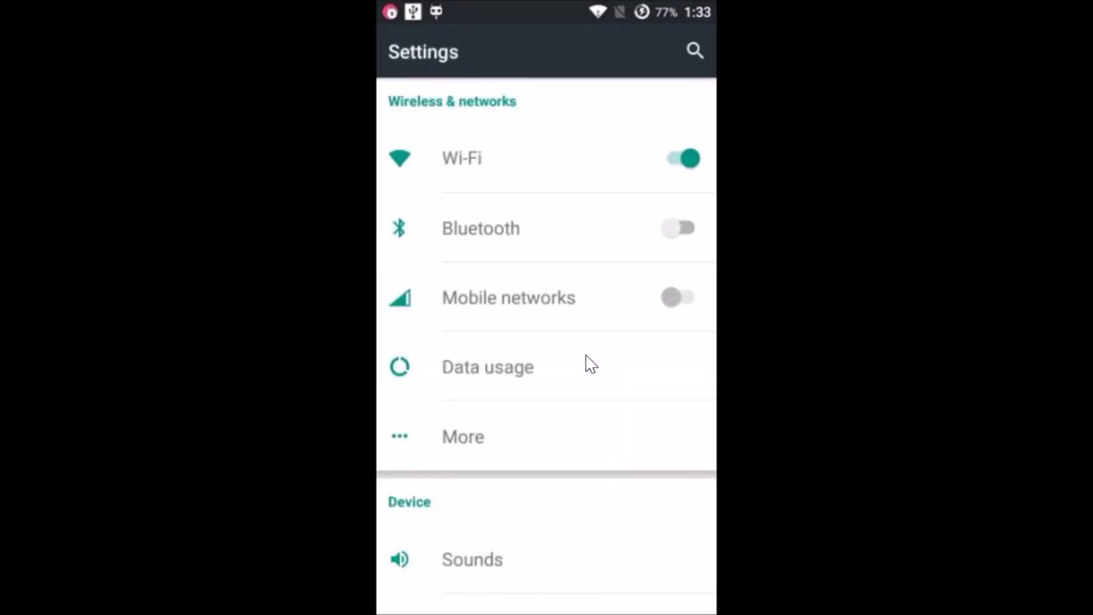
scroll(592, 364, down, 10)
scroll(591, 365, down, 10)
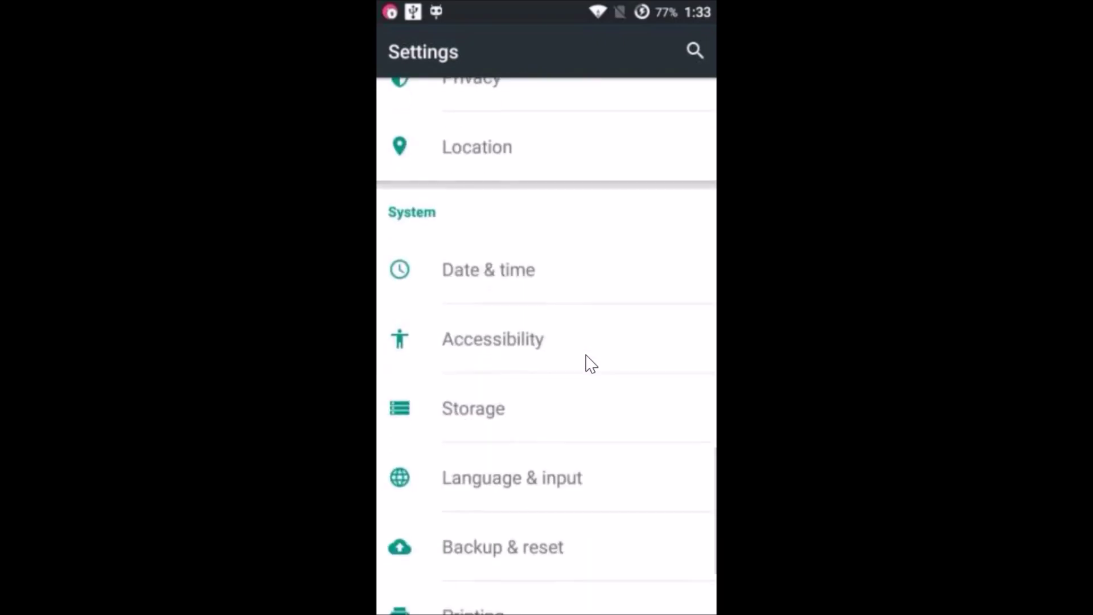
scroll(591, 364, down, 3)
scroll(591, 364, up, 4)
scroll(592, 365, up, 3)
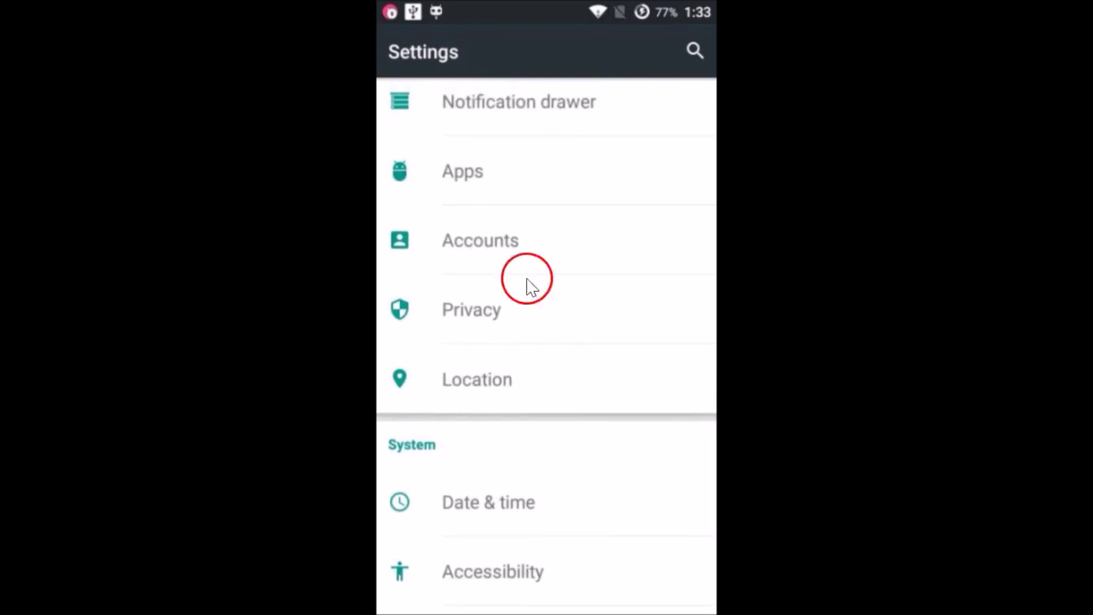
click(519, 244)
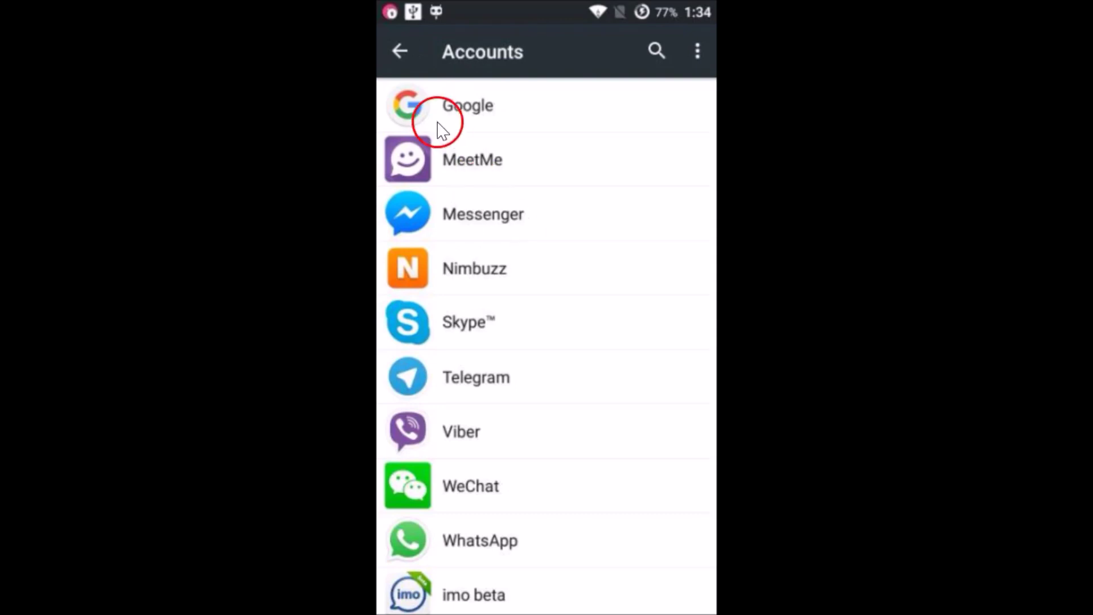
click(456, 118)
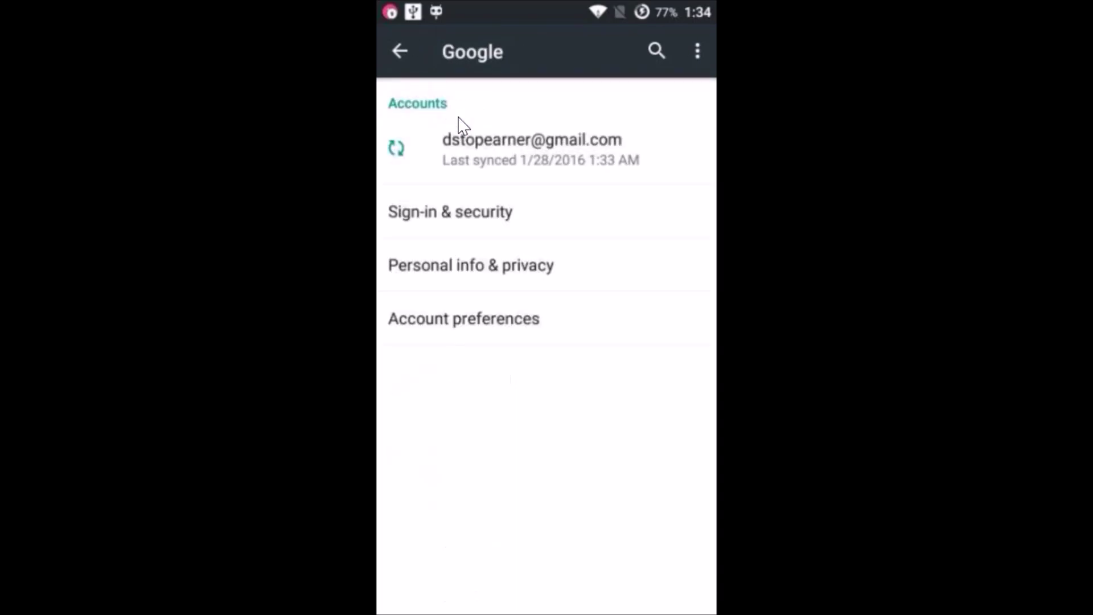
Remove the signed-in Google account from the phone and confirm.
click(532, 153)
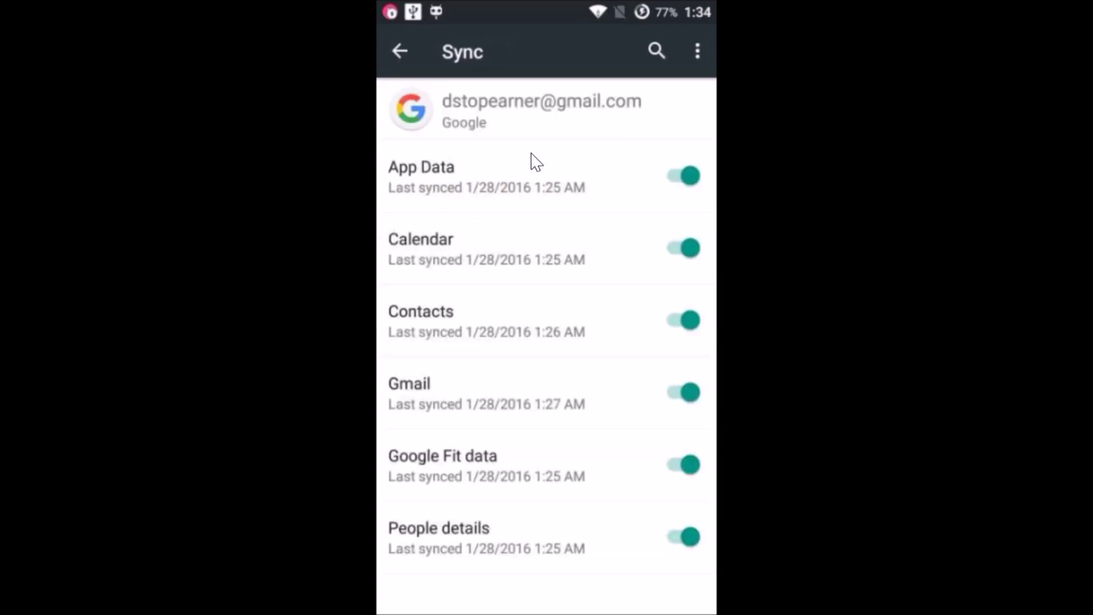
click(697, 51)
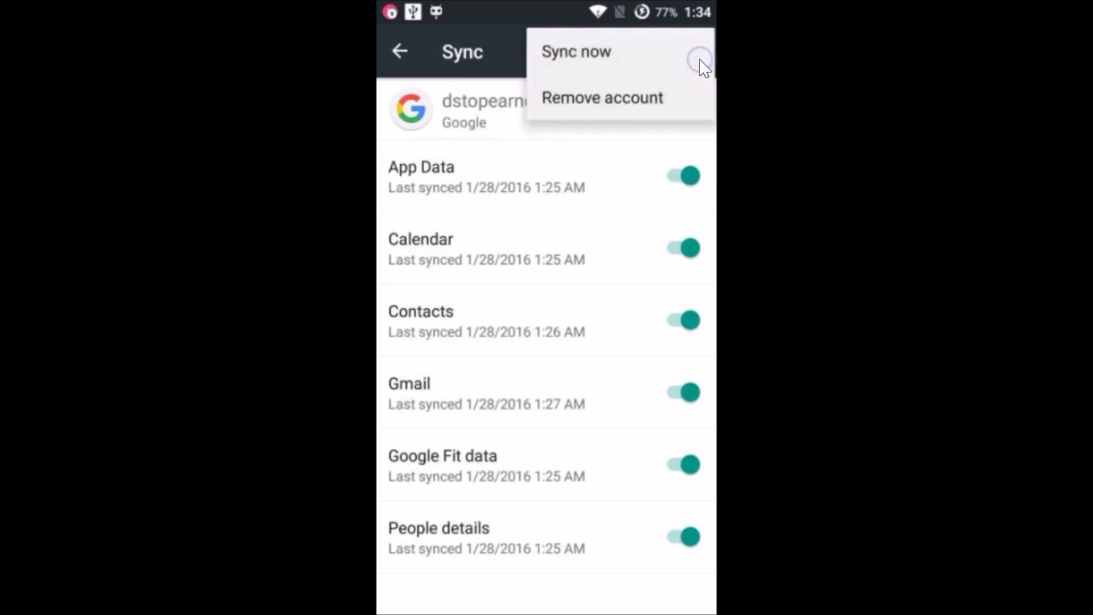
click(605, 99)
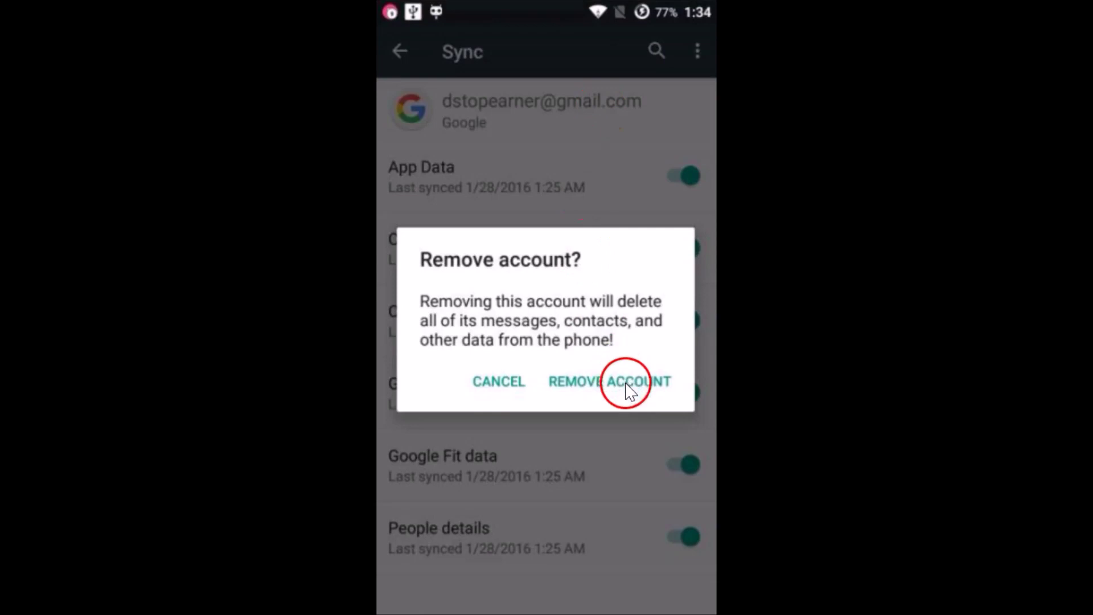
click(616, 385)
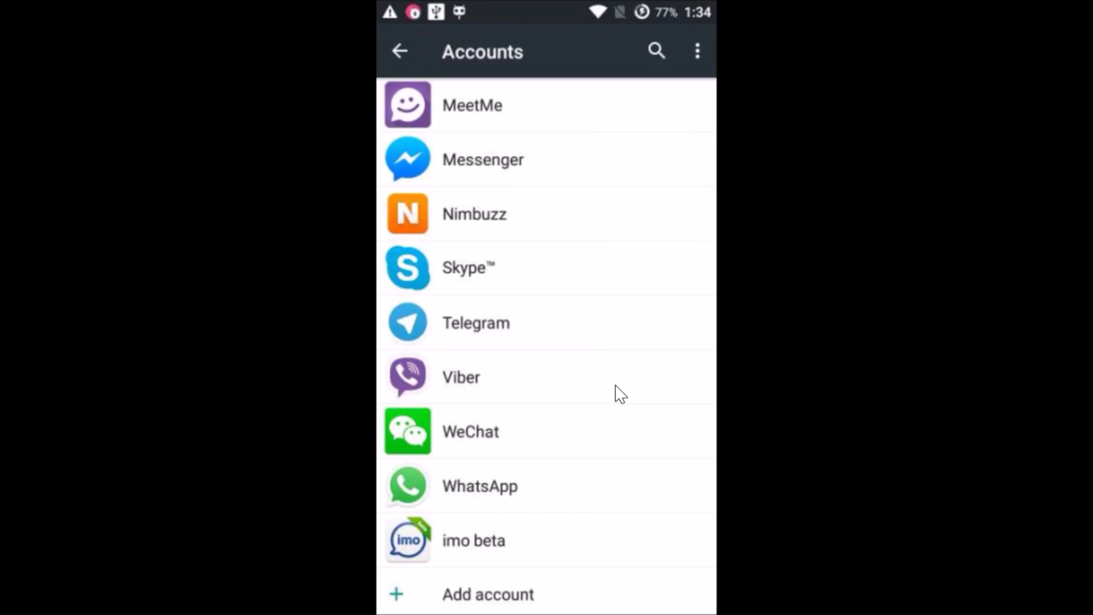
Turn off Auto-sync data on Accounts, then choose Add account > Google.
click(696, 57)
drag(630, 54, 683, 49)
click(630, 315)
drag(467, 253, 648, 400)
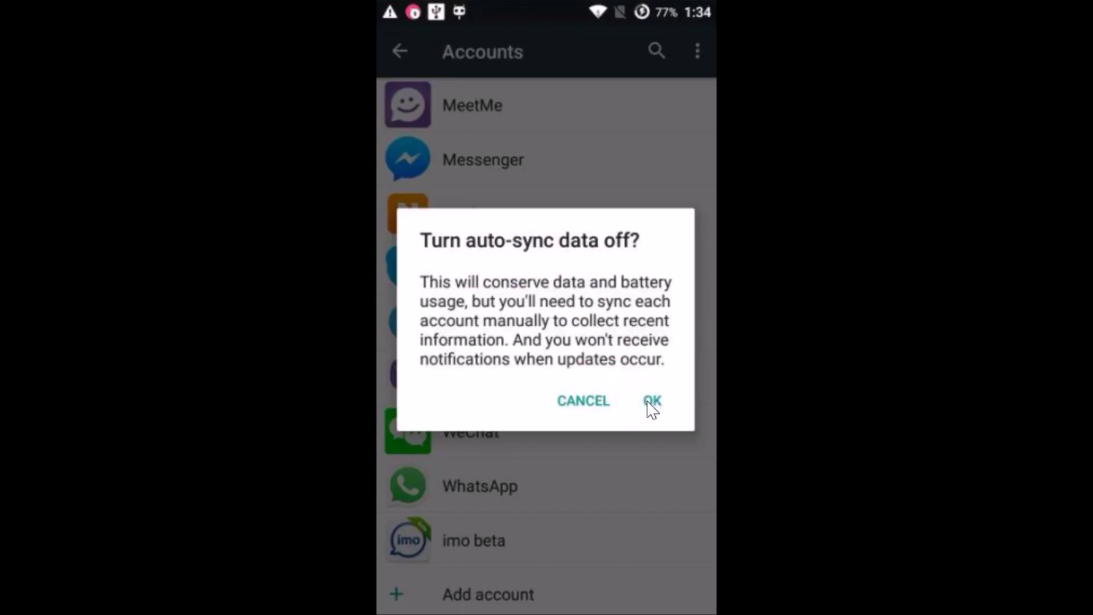
click(648, 401)
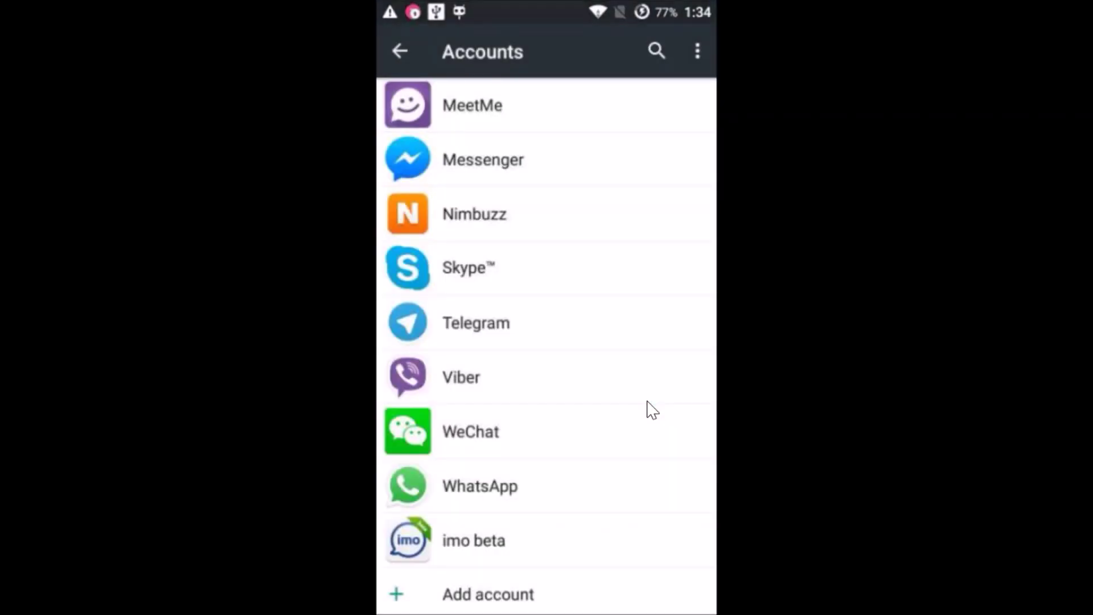
drag(692, 107, 697, 59)
drag(626, 58, 486, 600)
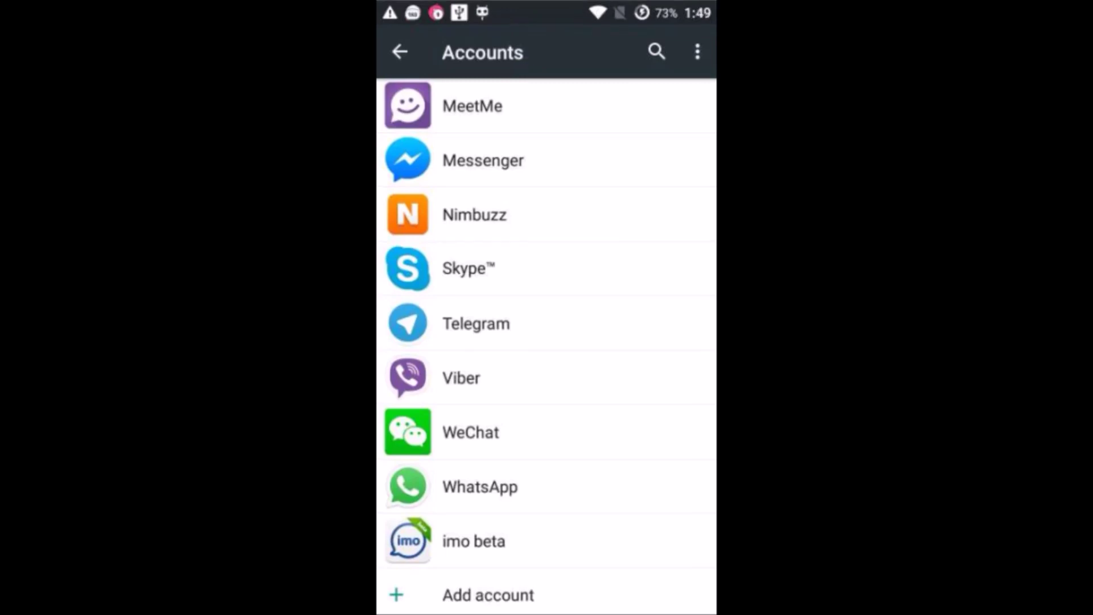
drag(463, 596, 490, 330)
click(495, 323)
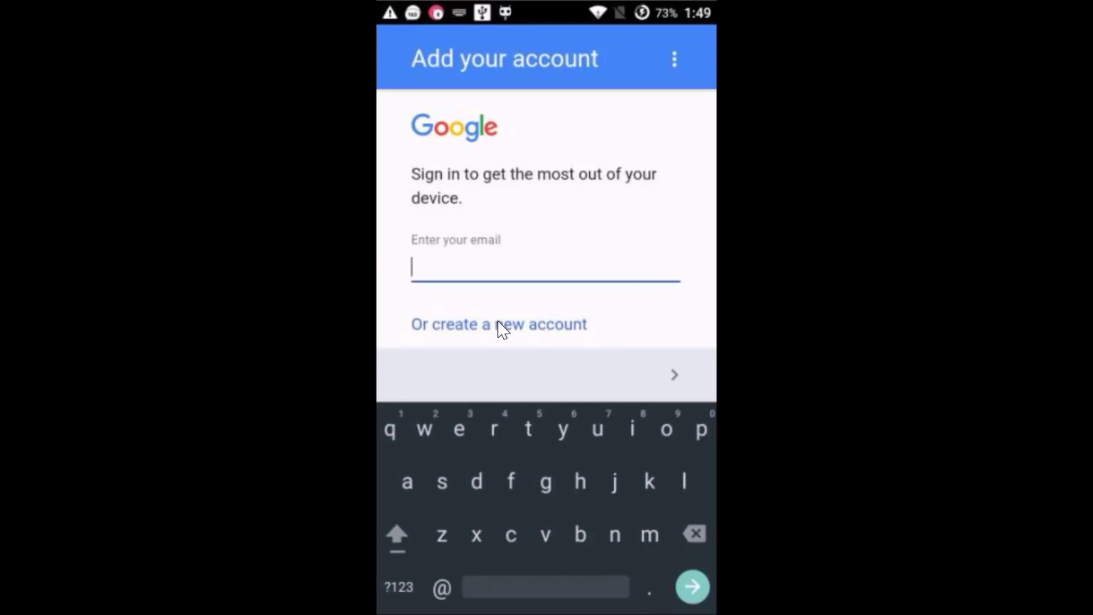
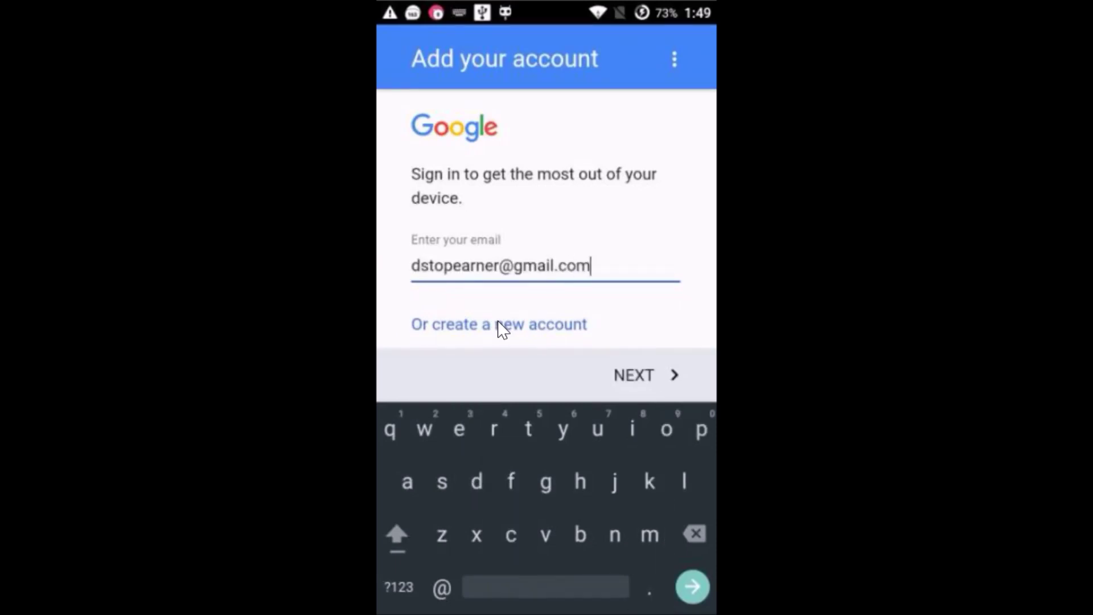
Enter the Google account's e-mail address and password to sign in.
click(590, 371)
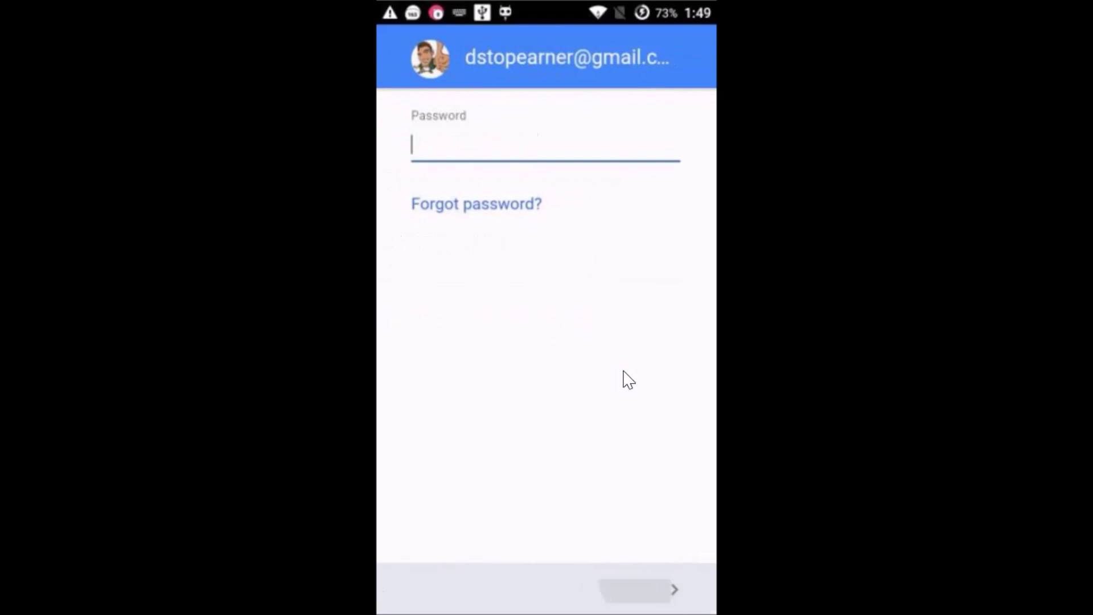
text(•••••••t)
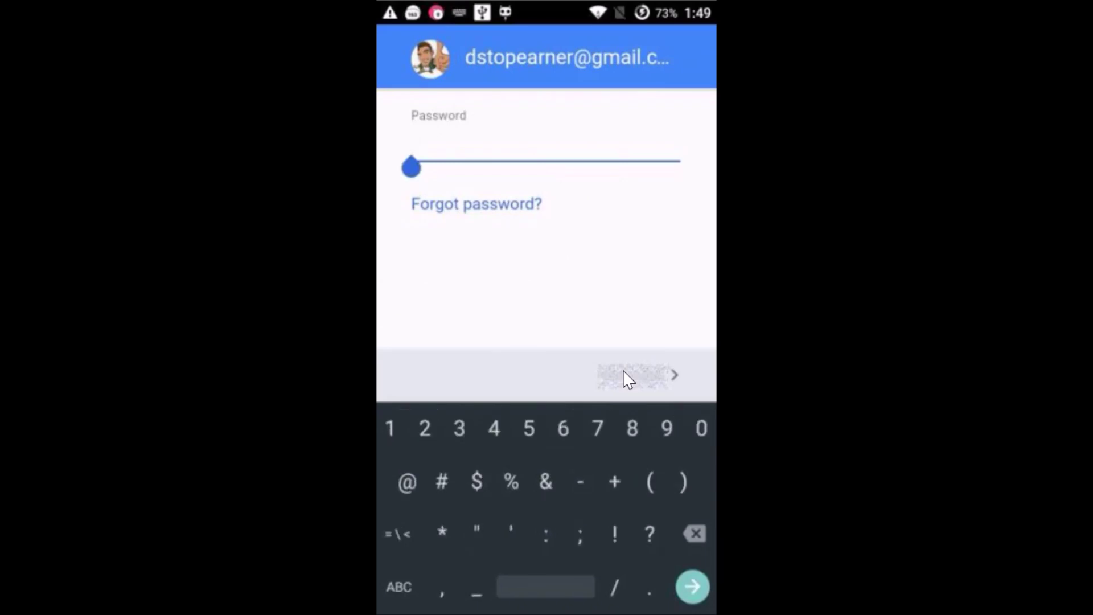
click(646, 373)
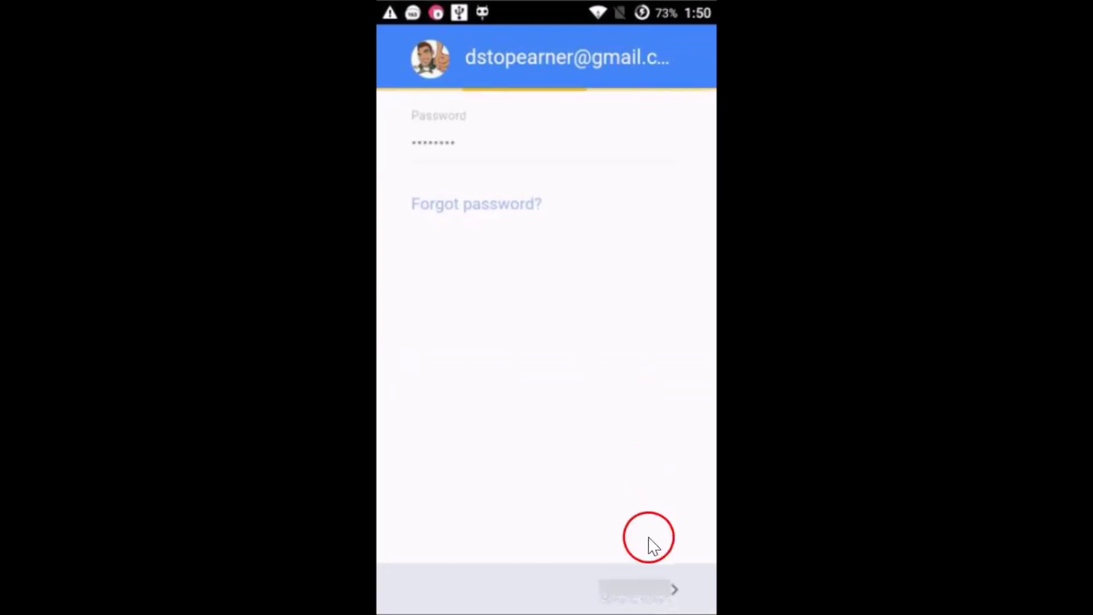
Accept Google's terms, pass the Google services page and skip payment setup with No thanks.
click(615, 591)
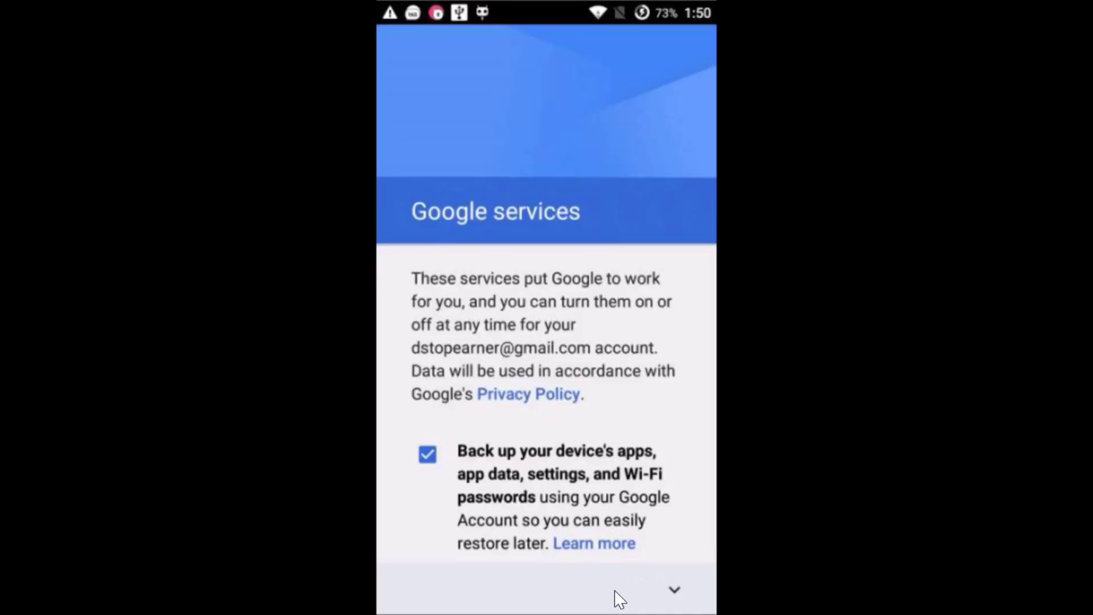
scroll(619, 600, down, 1)
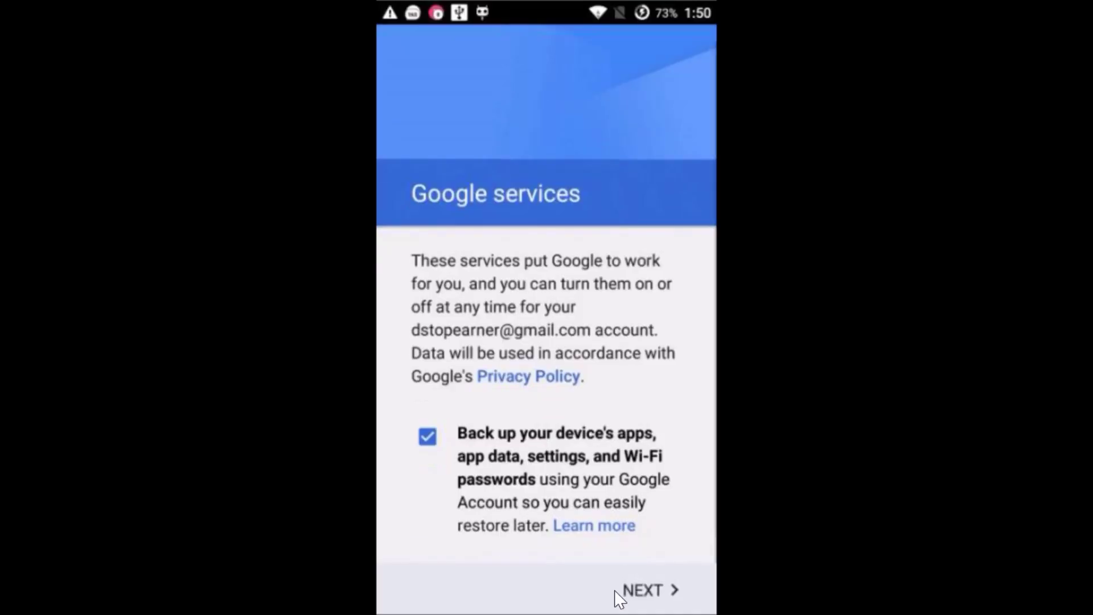
click(642, 591)
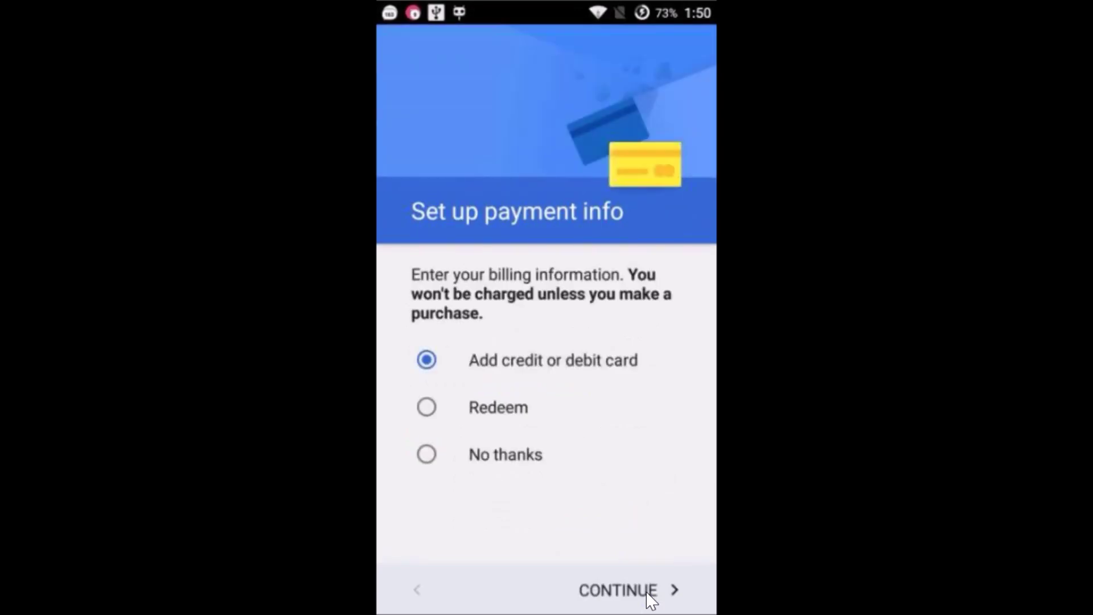
drag(632, 565, 623, 589)
click(446, 455)
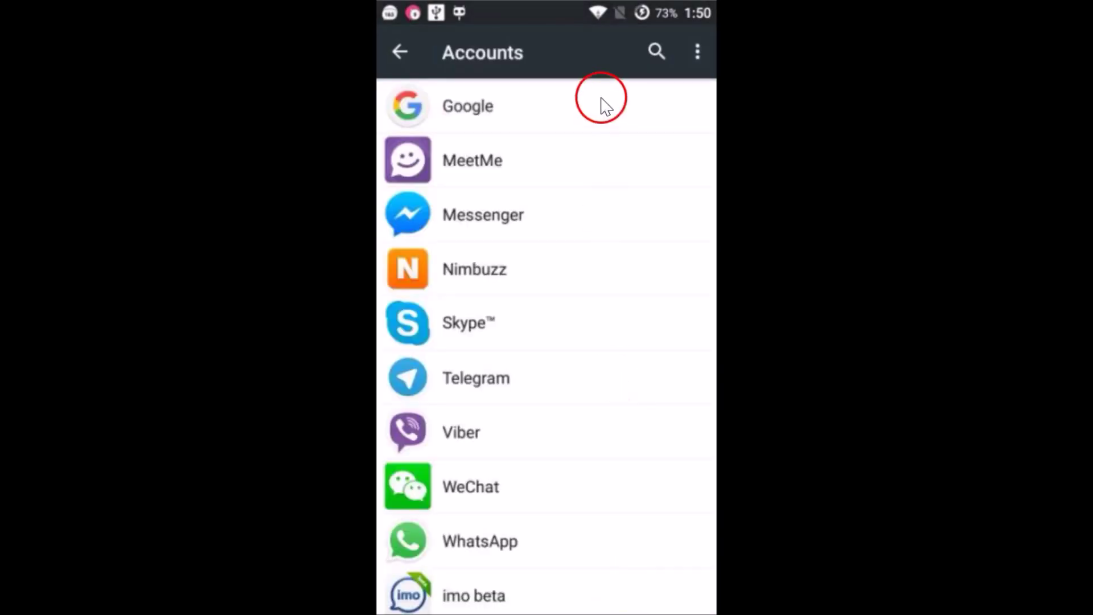
Open the re-added Google account's sync settings and run Sync now for all data.
click(552, 112)
drag(547, 161, 537, 153)
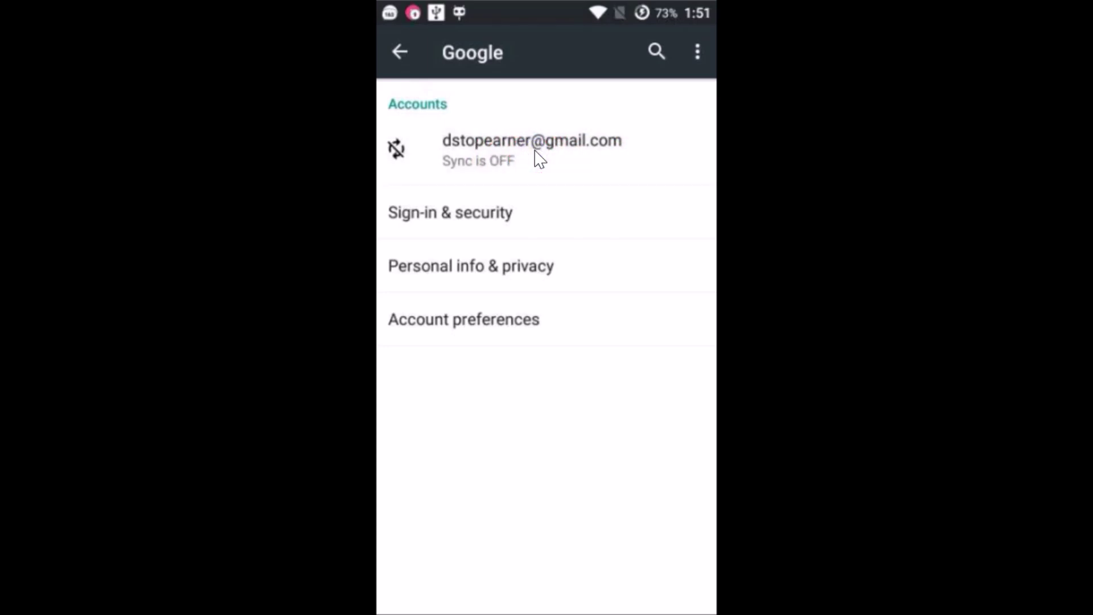
drag(708, 139, 695, 50)
click(628, 57)
drag(631, 63, 596, 55)
drag(574, 252, 650, 306)
click(649, 437)
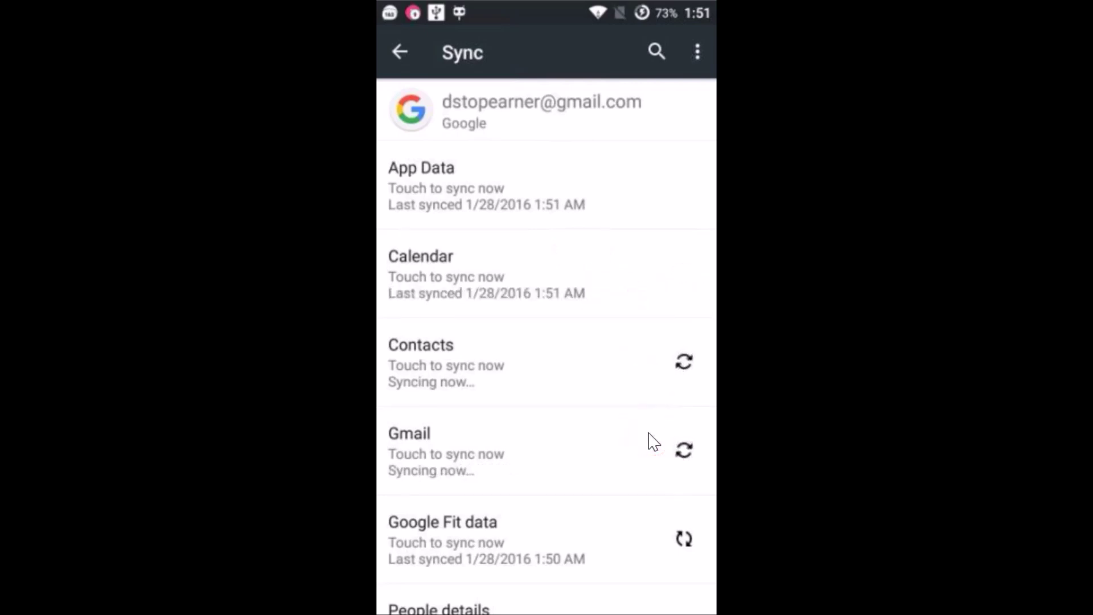
scroll(649, 433, down, 2)
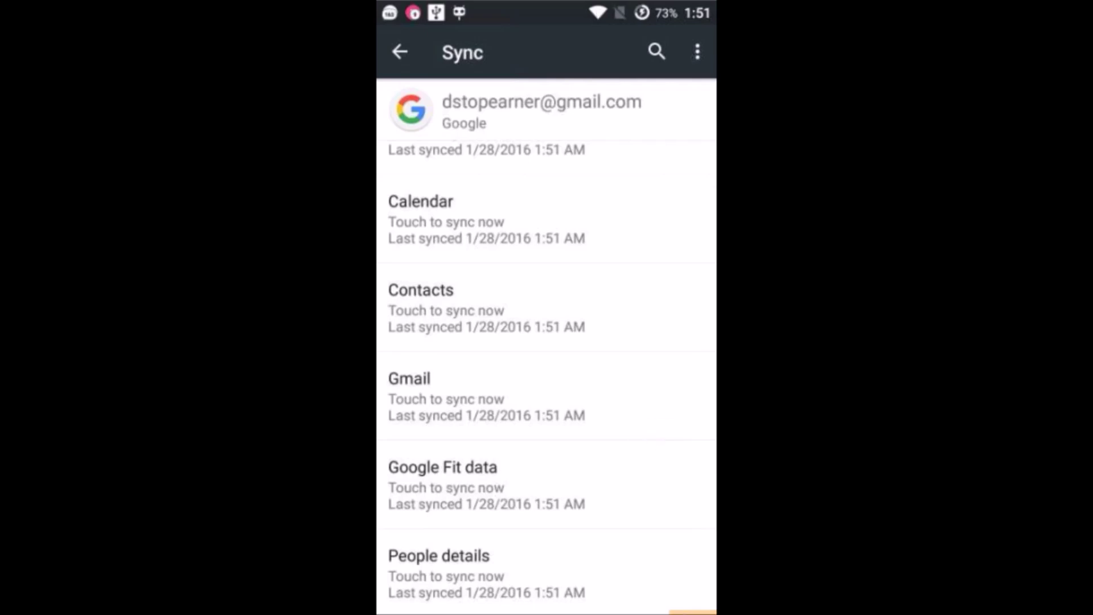
click(607, 306)
click(497, 303)
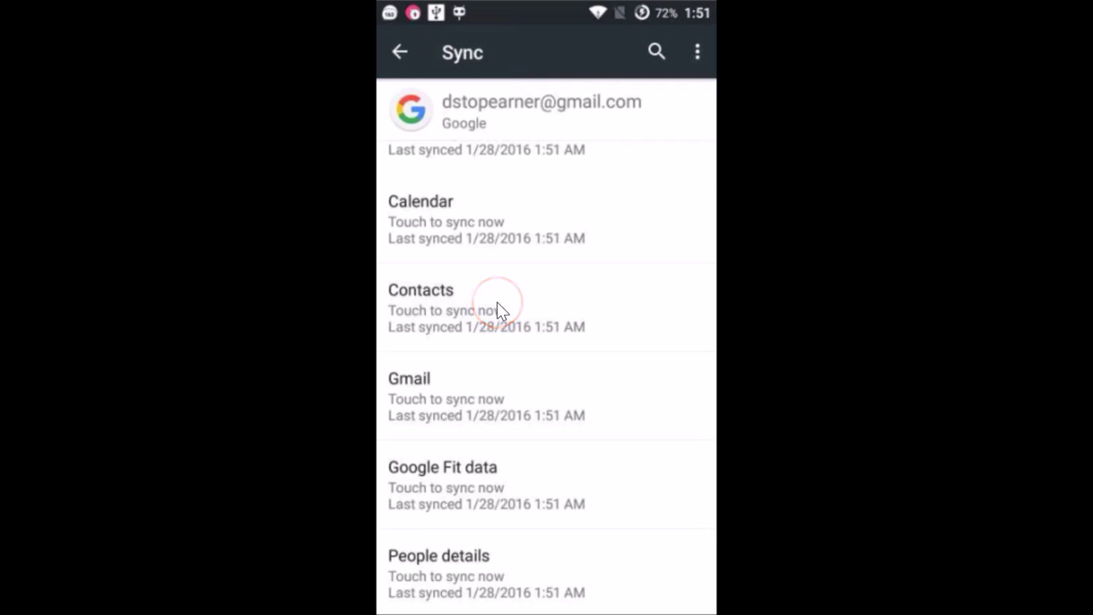